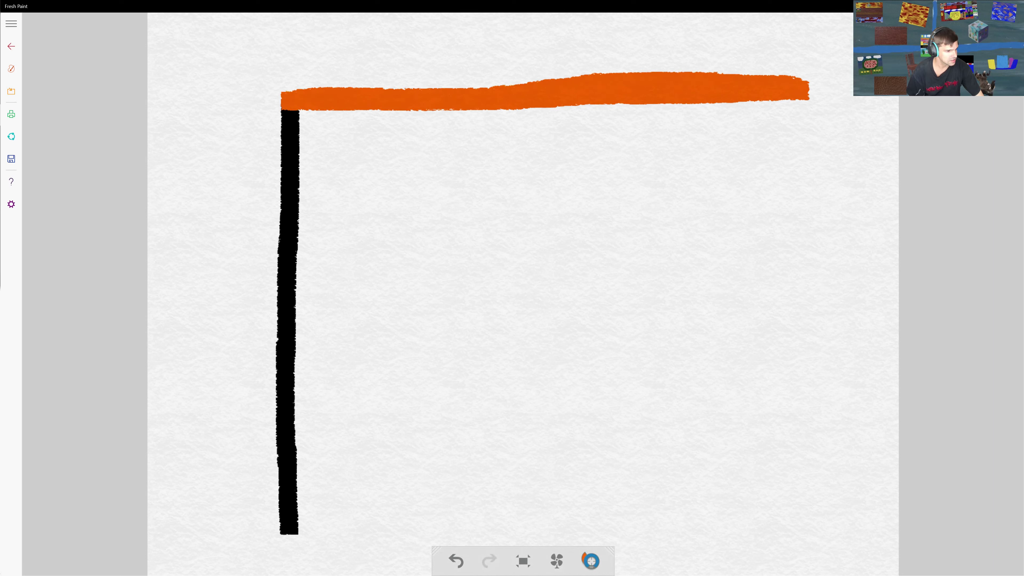
Paint a horizontal orange stroke as the frame's bottom edge, from the black side's lower end to below the top stroke's right end
scroll(560, 296, "down", 1)
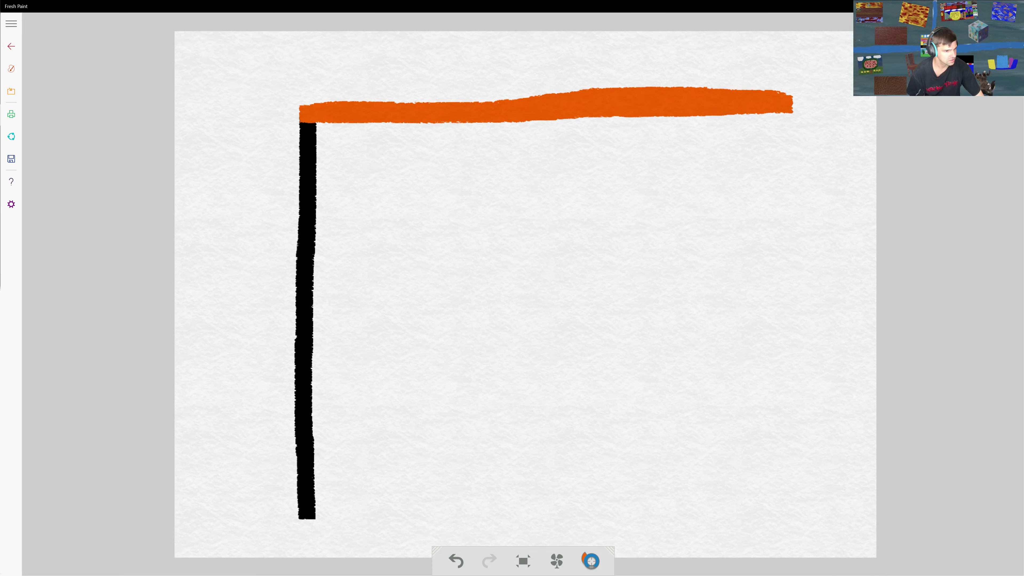
left_click_drag(308, 516, 789, 512)
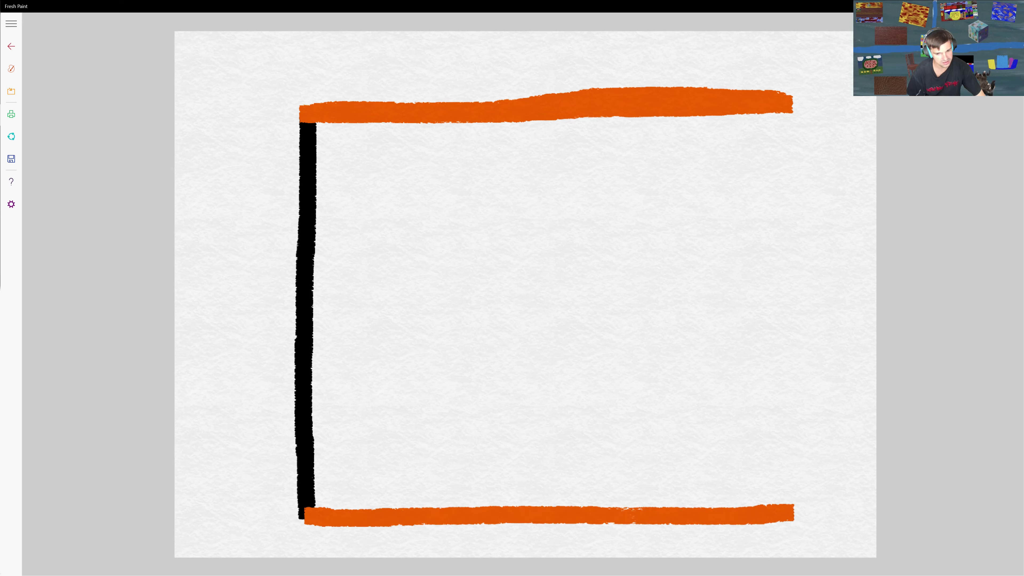
left_click_drag(797, 513, 807, 512)
Switch to black and paint the frame's right side from the top orange stroke down to the bottom one
left_click(10, 68)
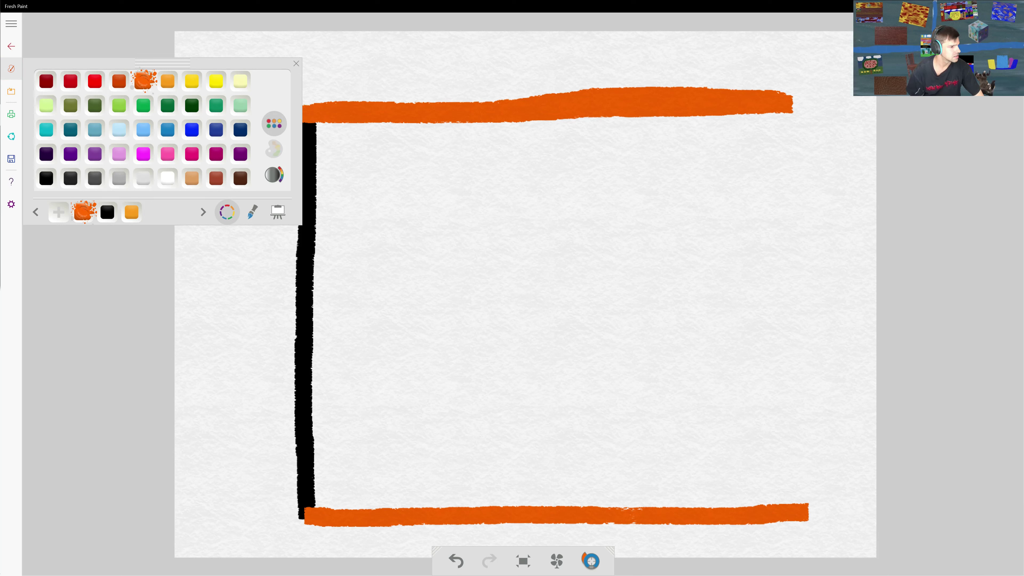
left_click(107, 212)
key("Escape")
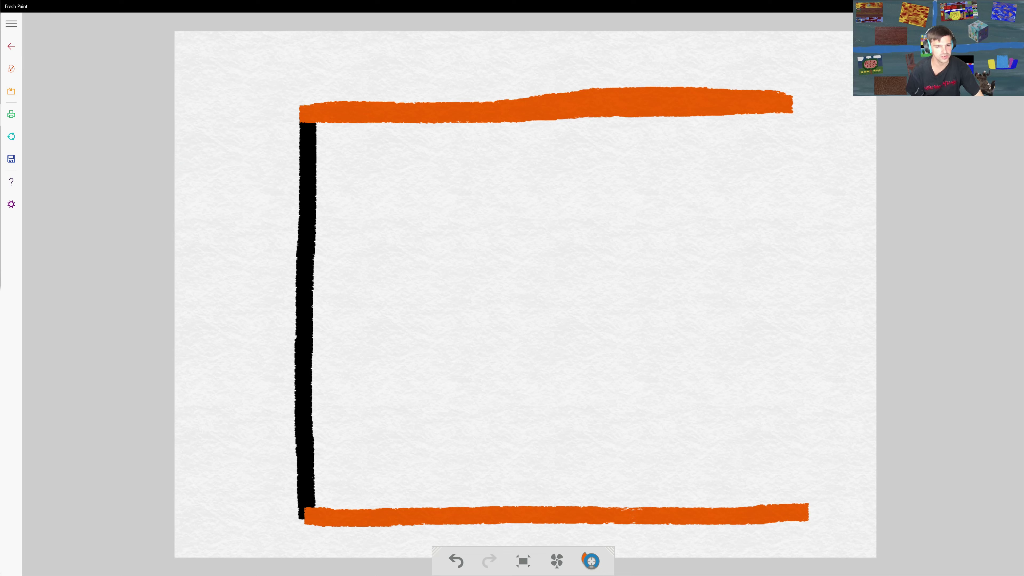
left_click_drag(788, 98, 799, 509)
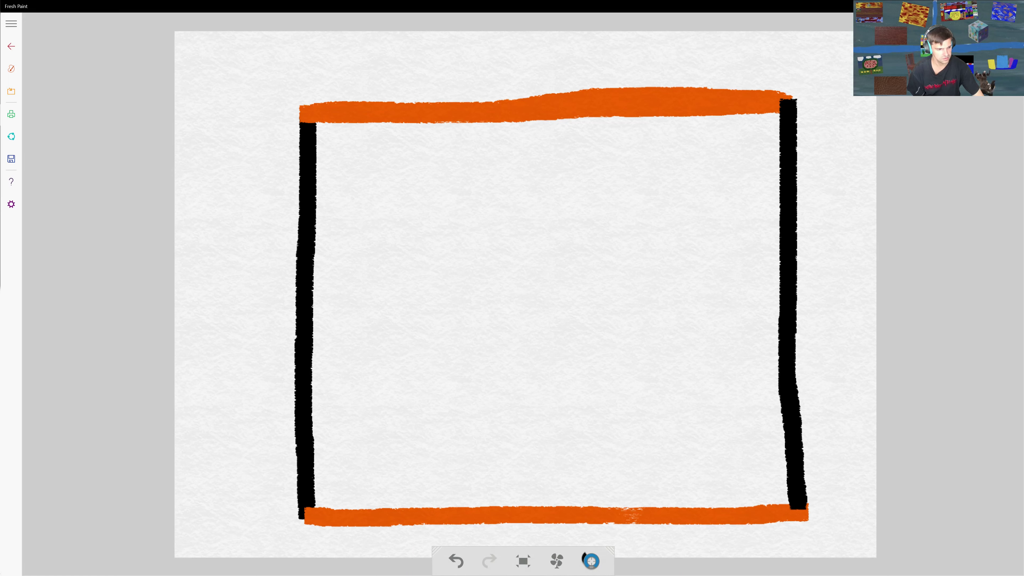
Extend both black sides over the ends of the bottom orange edge to cover the frame's lower corners
left_click_drag(305, 490, 305, 533)
key("ctrl+z")
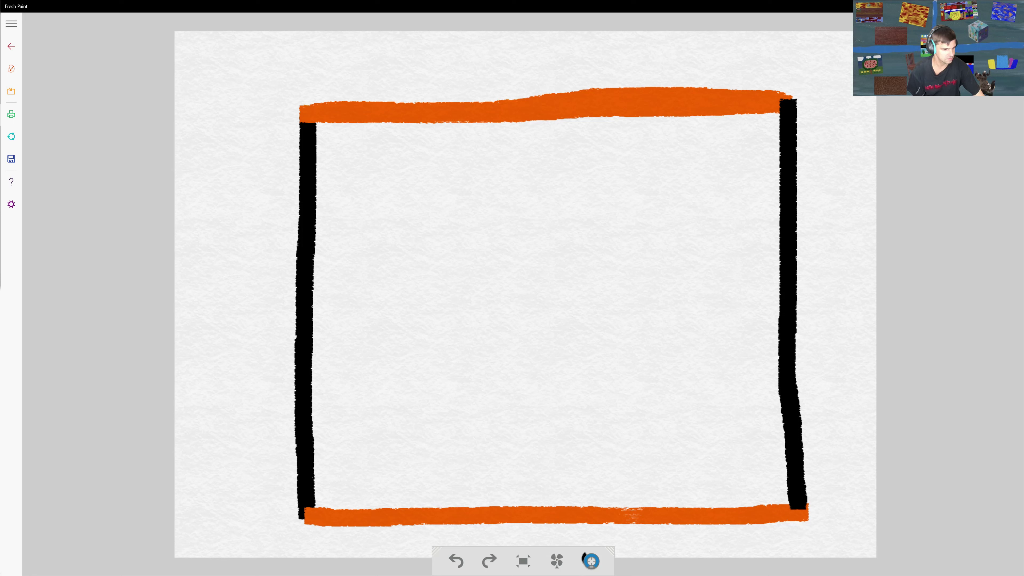
left_click_drag(298, 488, 306, 526)
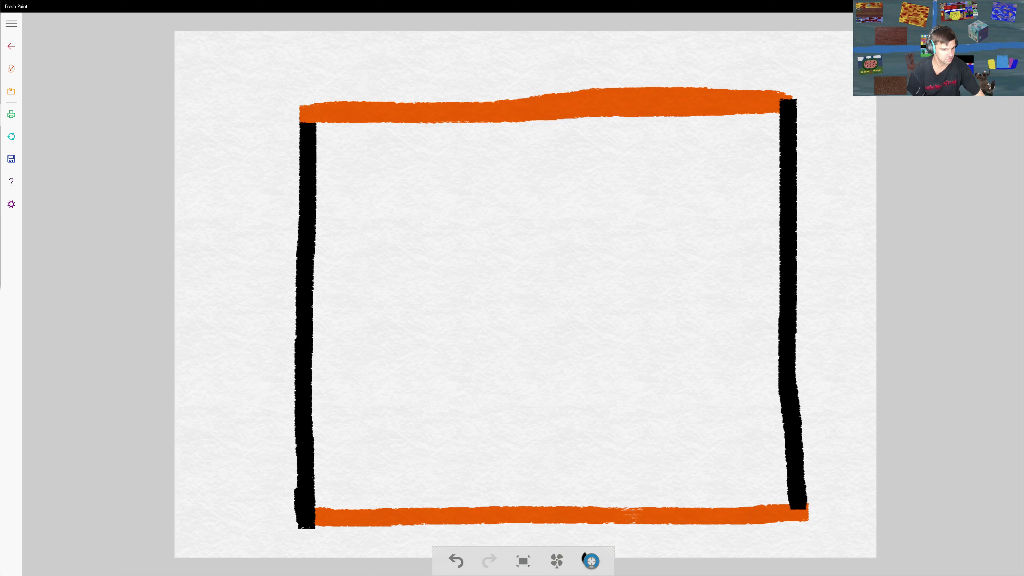
left_click_drag(795, 490, 804, 523)
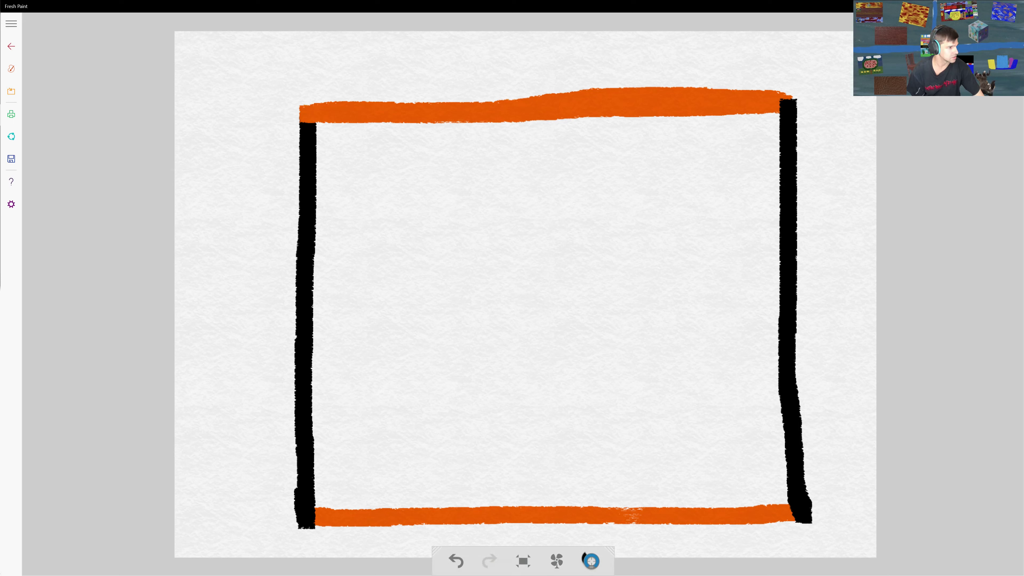
Switch to orange and repaint the frame's bottom edge from the right corner to the left corner
left_click(11, 68)
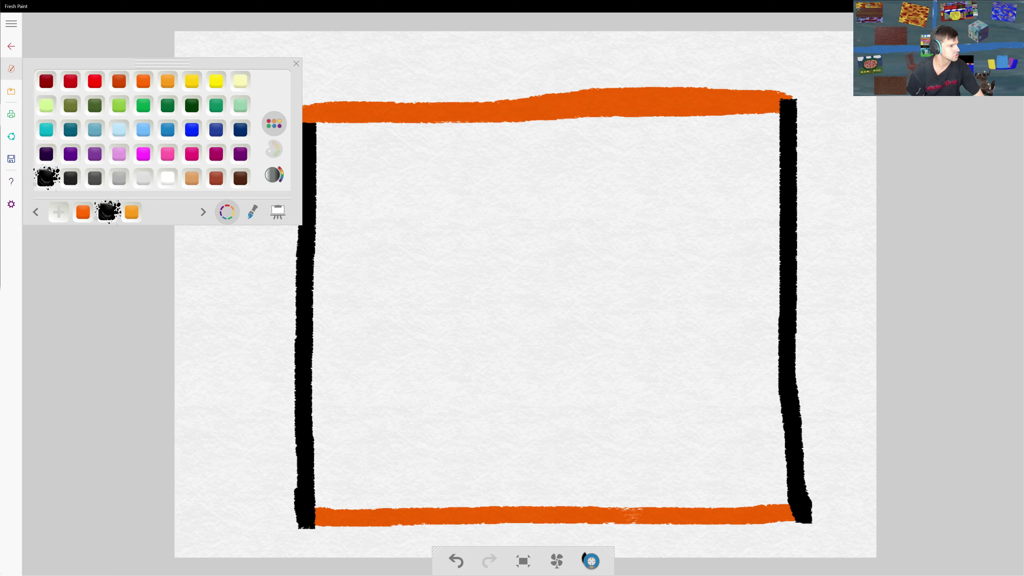
left_click(83, 212)
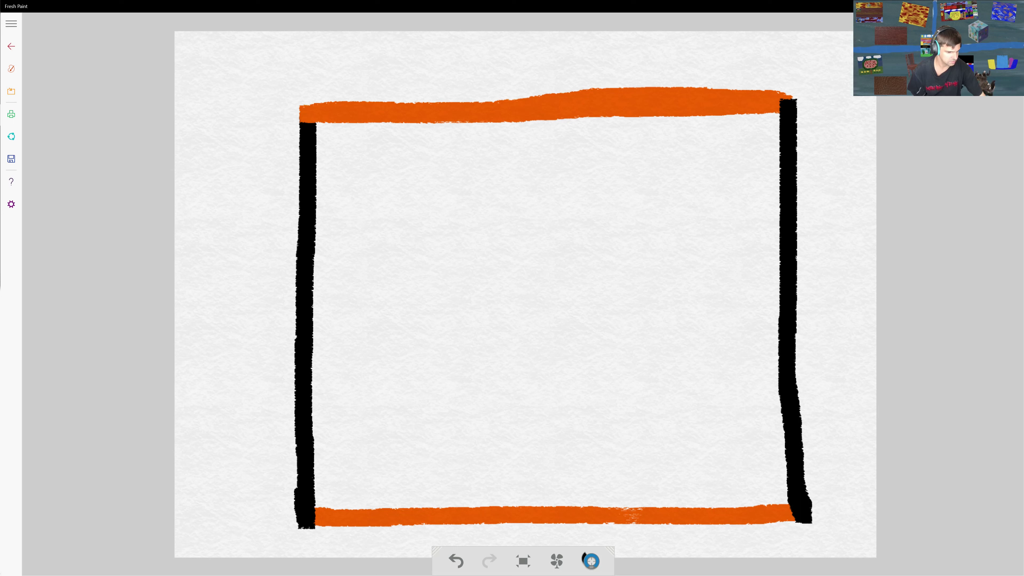
mouse_move(796, 509)
left_mouse_down()
mouse_move(482, 524)
mouse_move(307, 515)
left_mouse_up()
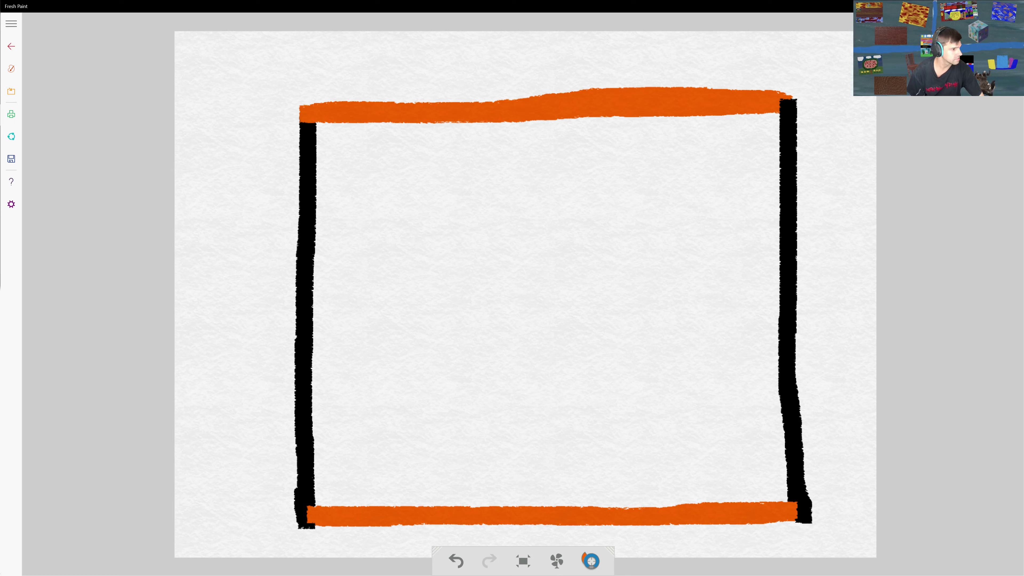
Switch to black and repaint the frame's left and right sides over their full height, covering the orange ends
left_click(11, 68)
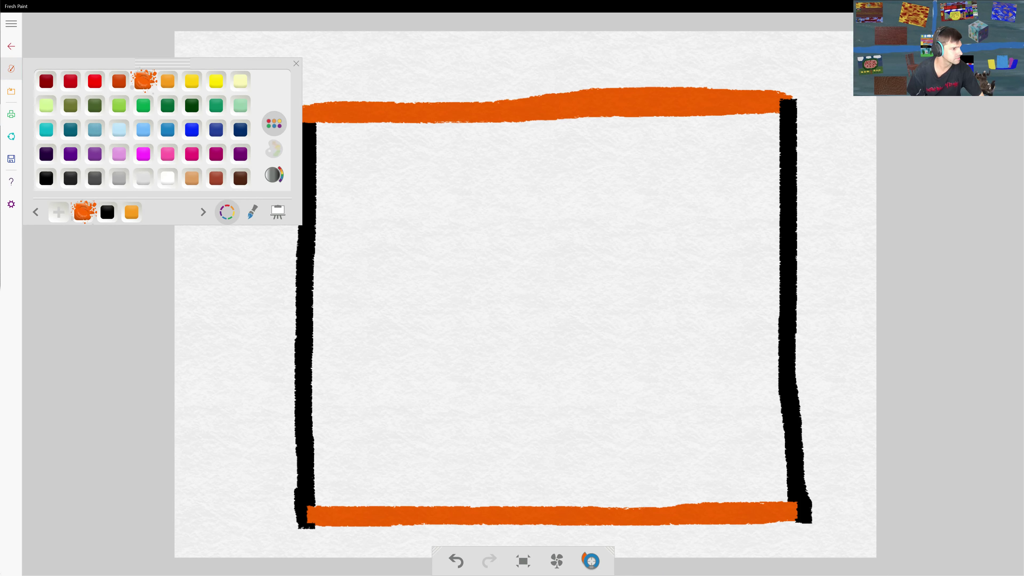
left_click(46, 178)
left_click(296, 63)
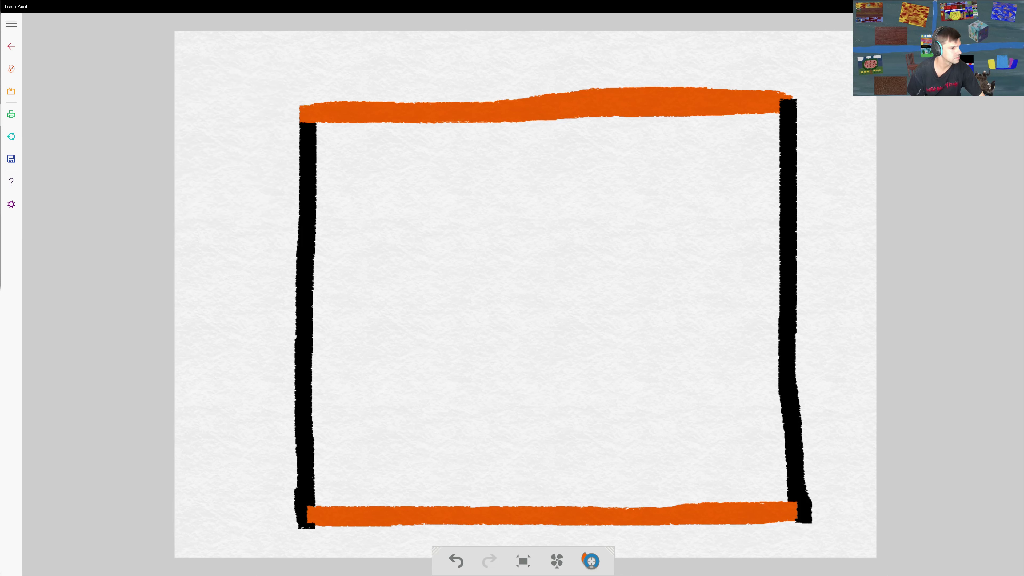
mouse_move(310, 520)
left_mouse_down()
mouse_move(295, 455)
mouse_move(293, 353)
mouse_move(305, 309)
mouse_move(293, 137)
mouse_move(307, 106)
left_mouse_up()
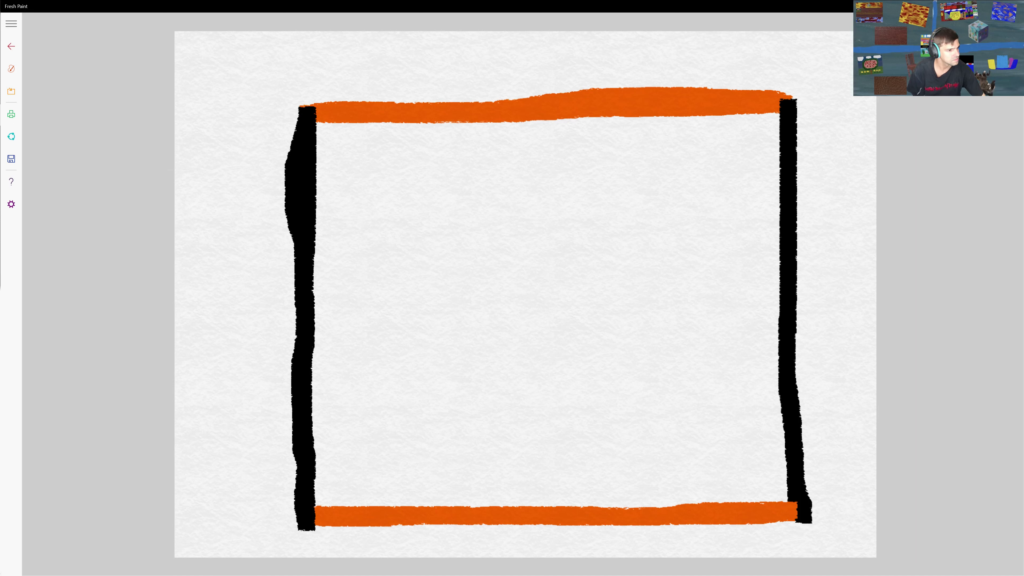
mouse_move(788, 86)
left_mouse_down()
mouse_move(794, 495)
mouse_move(798, 524)
left_mouse_up()
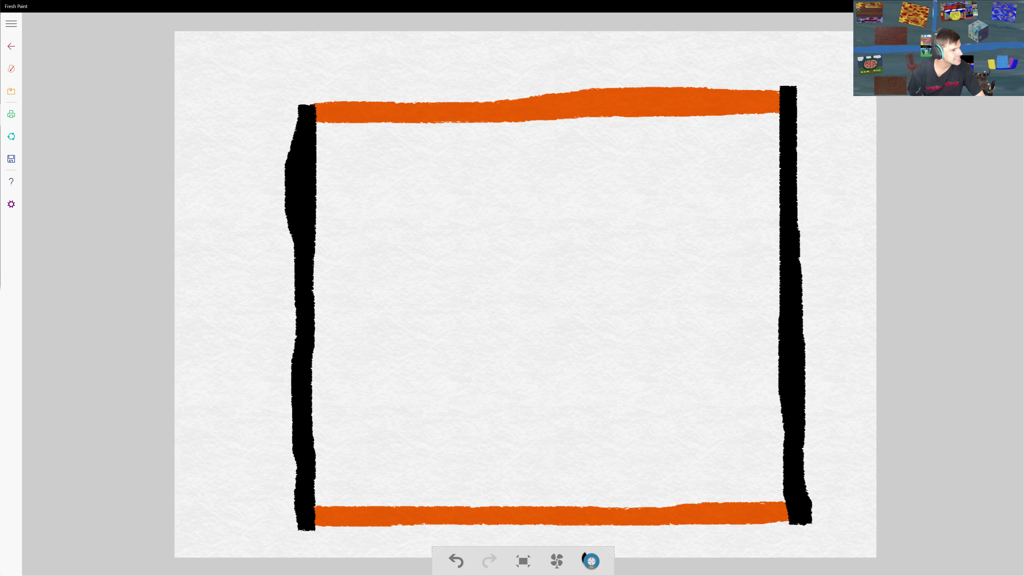
Choose dark purple with the thickest brush size and paint a wide band across the frame below the top orange edge
left_click(11, 69)
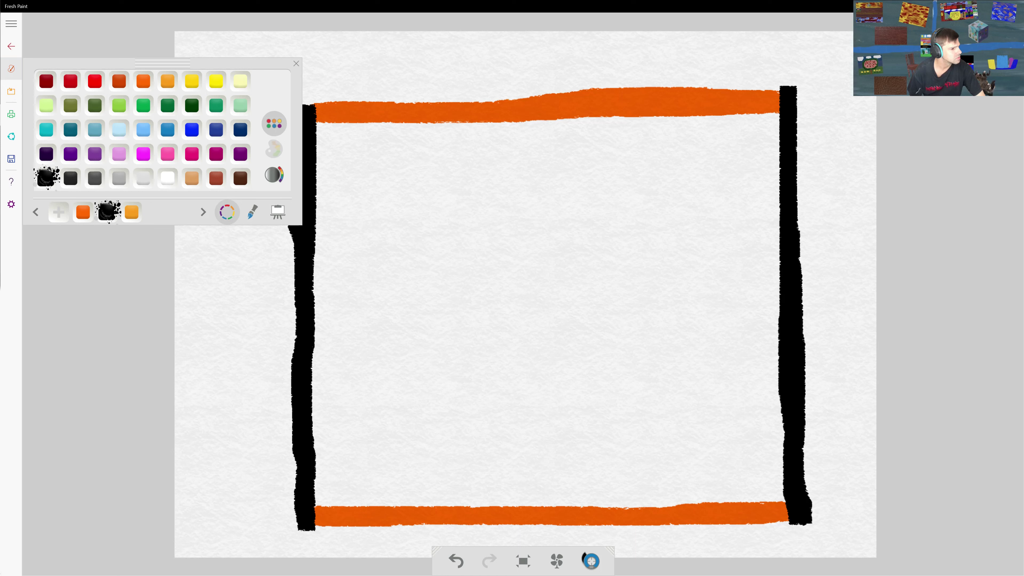
left_click(71, 154)
key("Escape")
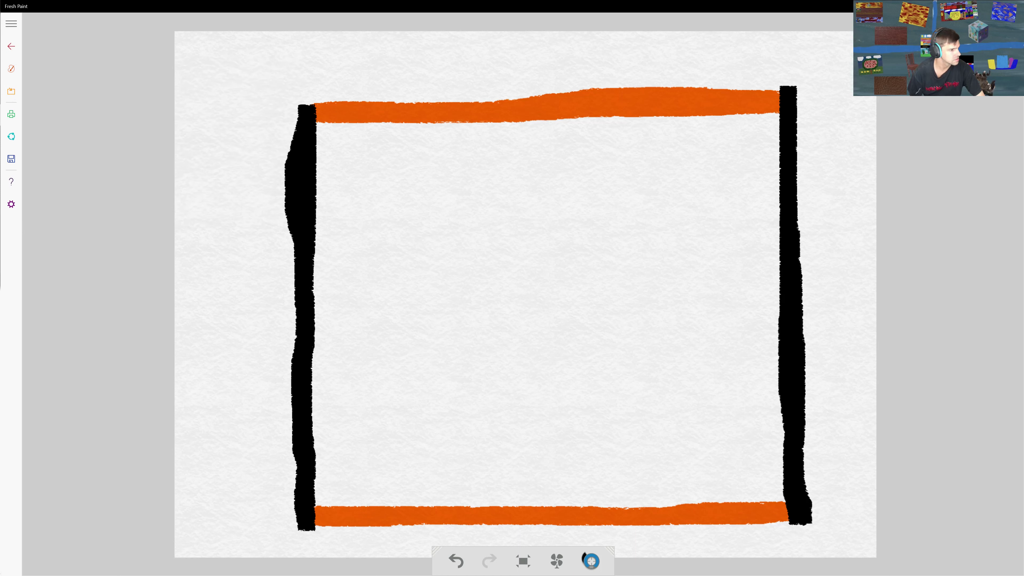
left_click(11, 69)
left_click(252, 212)
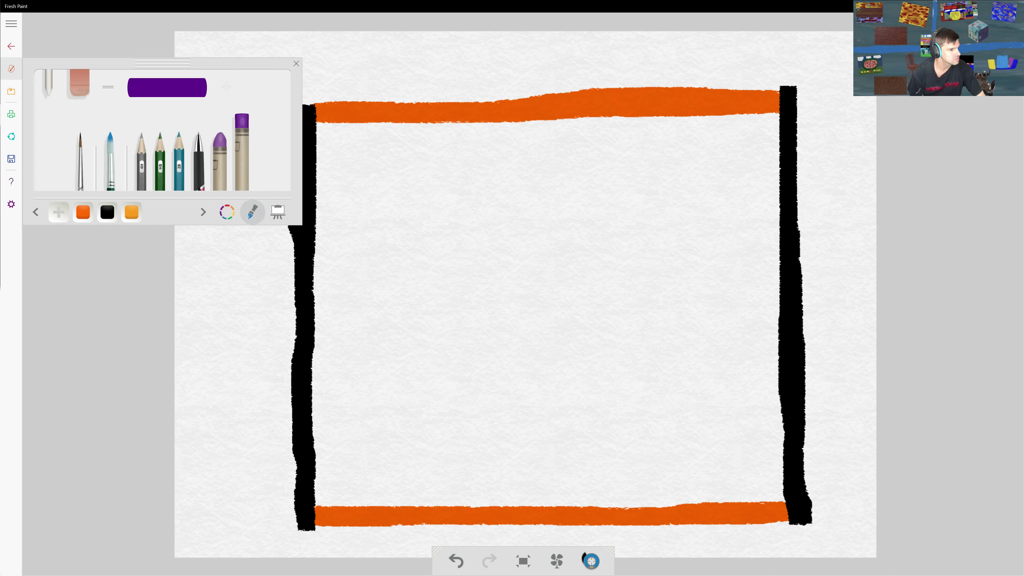
key("Escape")
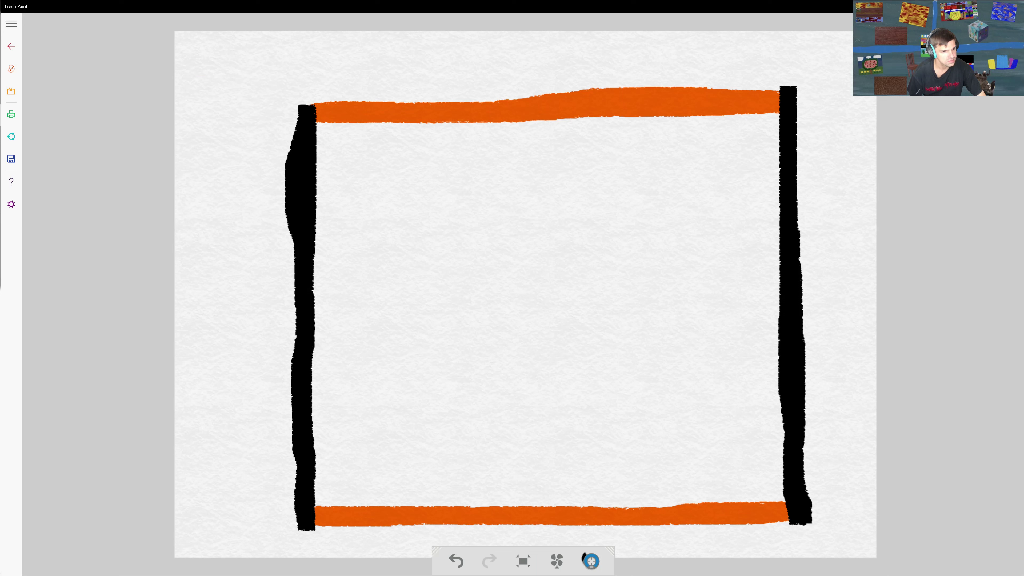
mouse_move(788, 117)
left_mouse_down()
mouse_move(312, 135)
mouse_move(490, 120)
mouse_move(621, 145)
mouse_move(785, 142)
mouse_move(313, 159)
mouse_move(780, 159)
mouse_move(678, 173)
mouse_move(320, 178)
mouse_move(327, 194)
mouse_move(765, 187)
mouse_move(781, 178)
left_mouse_up()
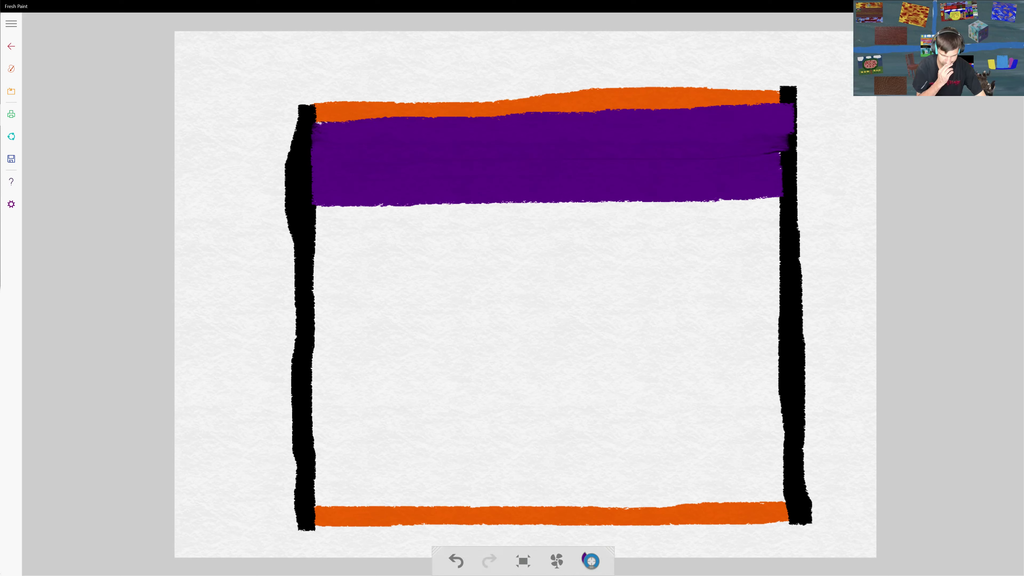
Switch to the second, medium-dark red and paint a wide band across the frame directly below the purple one
left_click(11, 68)
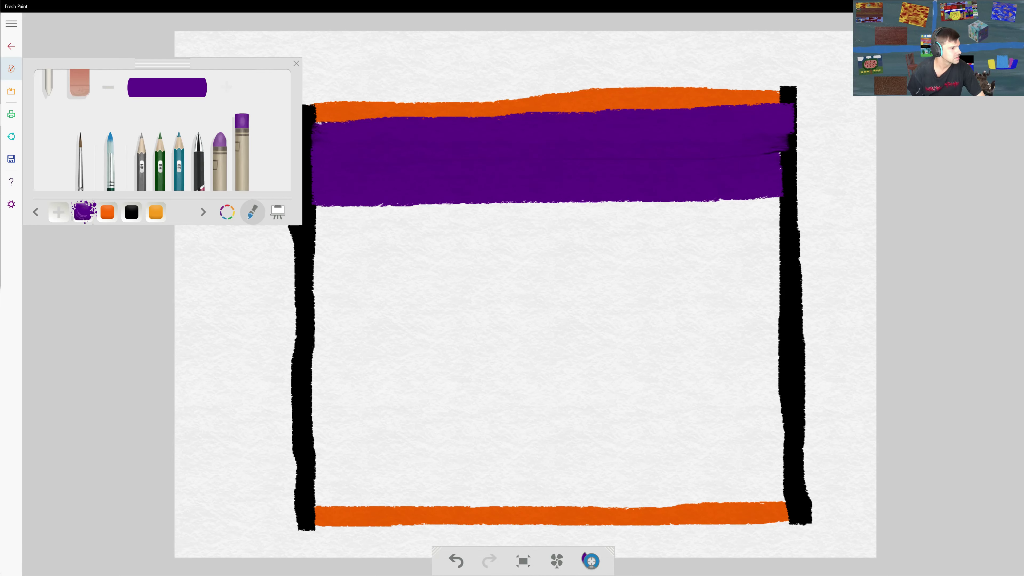
left_click(227, 212)
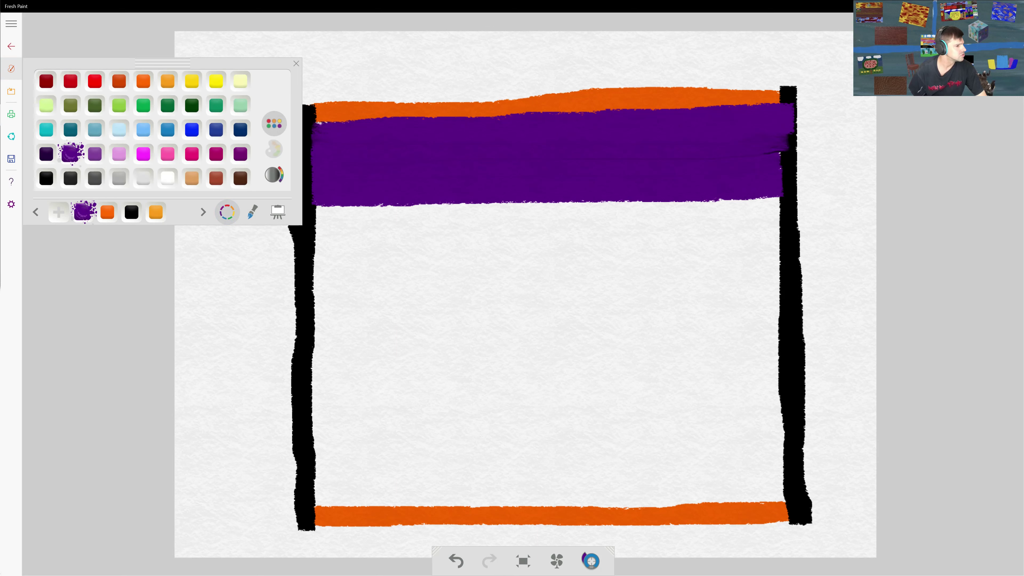
left_click(70, 81)
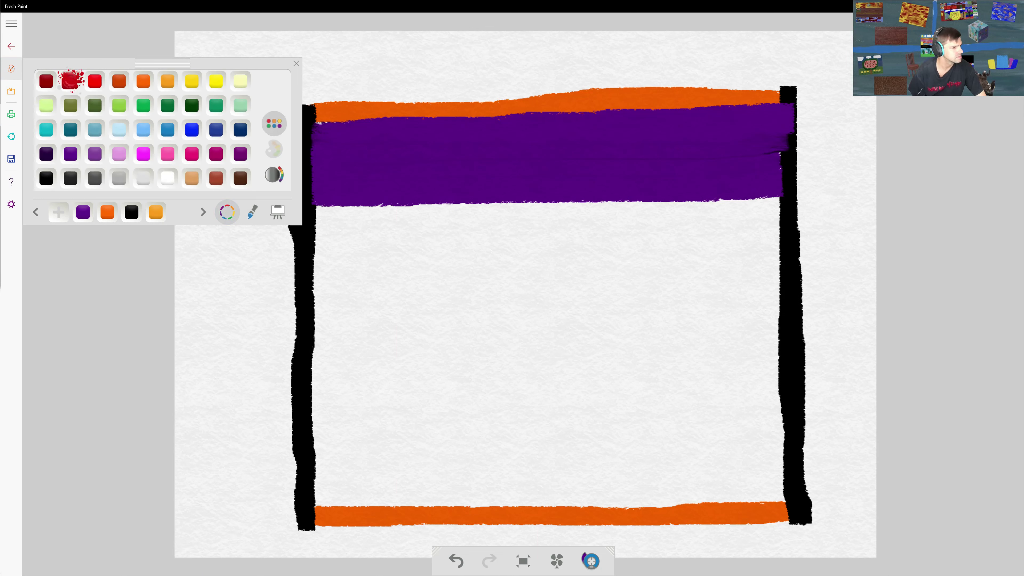
key("Escape")
mouse_move(788, 200)
left_mouse_down()
mouse_move(314, 223)
mouse_move(358, 233)
mouse_move(790, 227)
mouse_move(757, 241)
mouse_move(324, 246)
mouse_move(314, 255)
mouse_move(340, 266)
mouse_move(786, 255)
left_mouse_up()
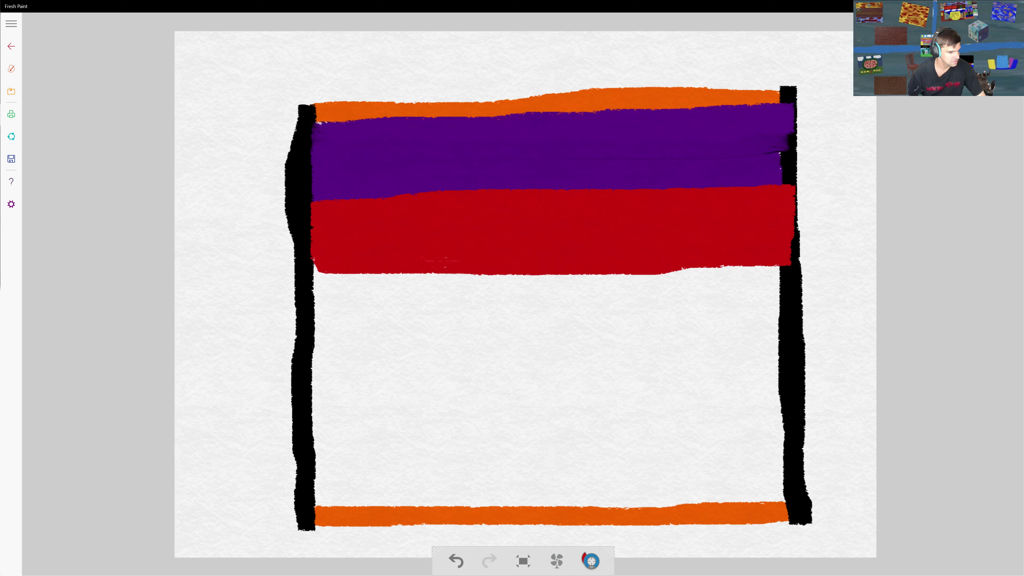
Switch to medium green and paint a wide band across the frame directly below the red one
left_click(11, 68)
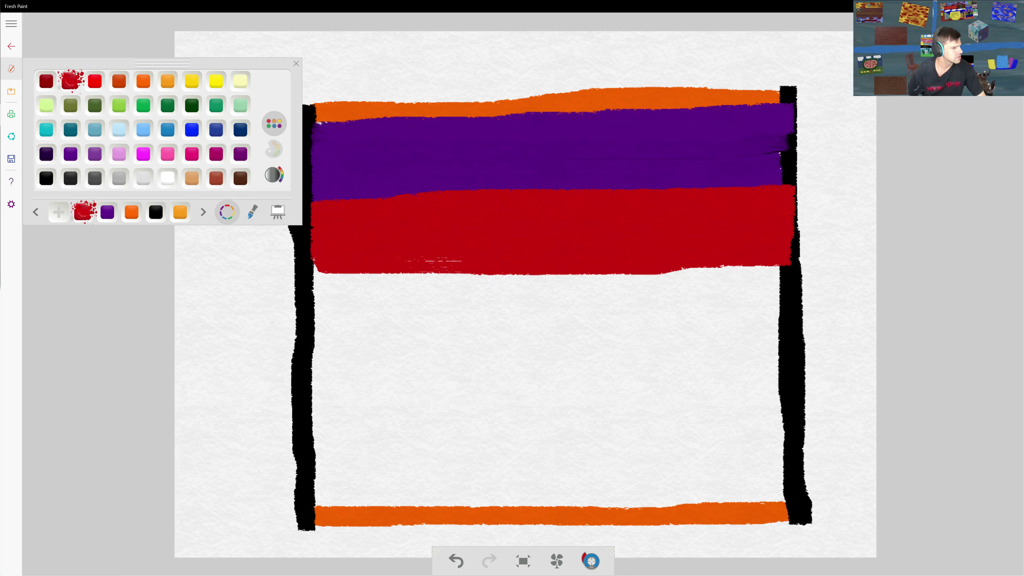
left_click(143, 105)
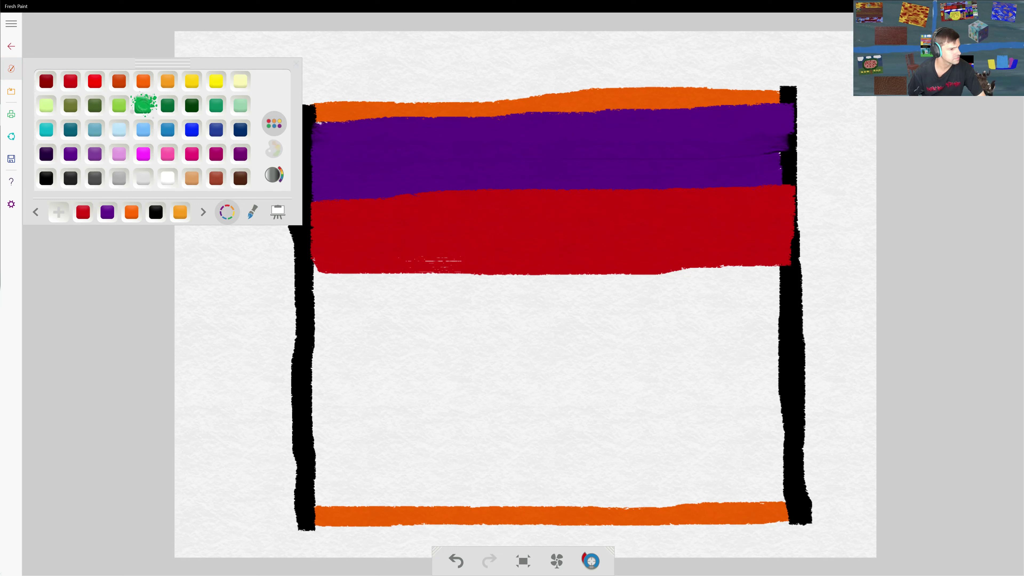
mouse_move(786, 275)
left_mouse_down()
mouse_move(318, 287)
mouse_move(645, 276)
mouse_move(786, 302)
mouse_move(318, 318)
mouse_move(326, 343)
mouse_move(782, 333)
mouse_move(316, 363)
mouse_move(415, 373)
mouse_move(786, 351)
mouse_move(319, 386)
left_mouse_up()
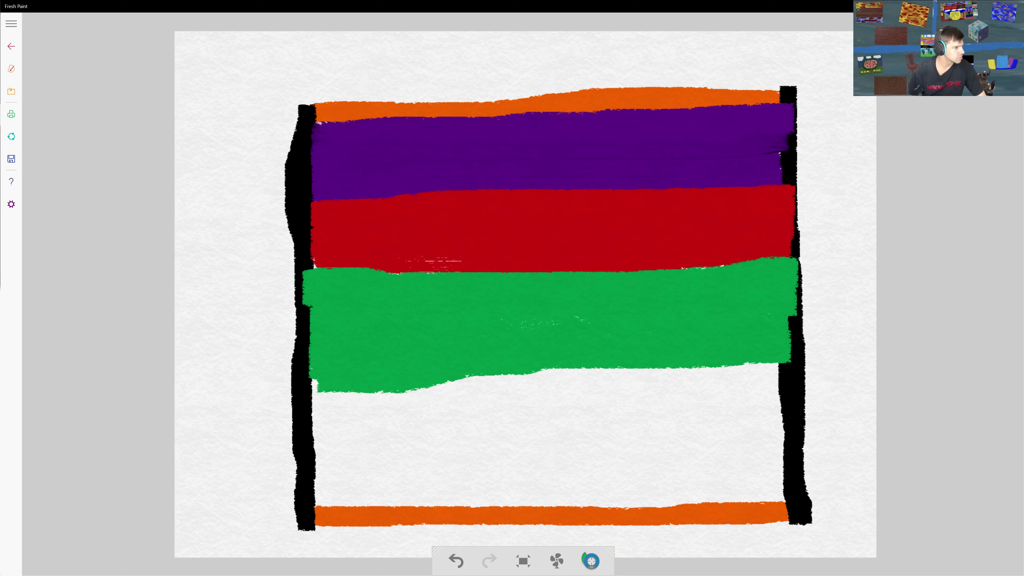
Choose white as the paint colour
left_click(11, 69)
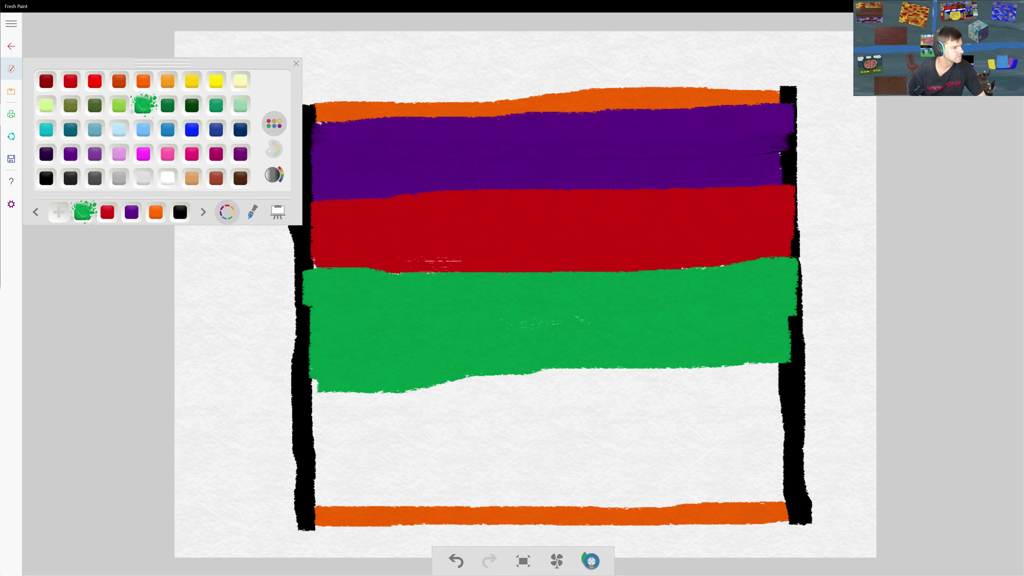
left_click(167, 178)
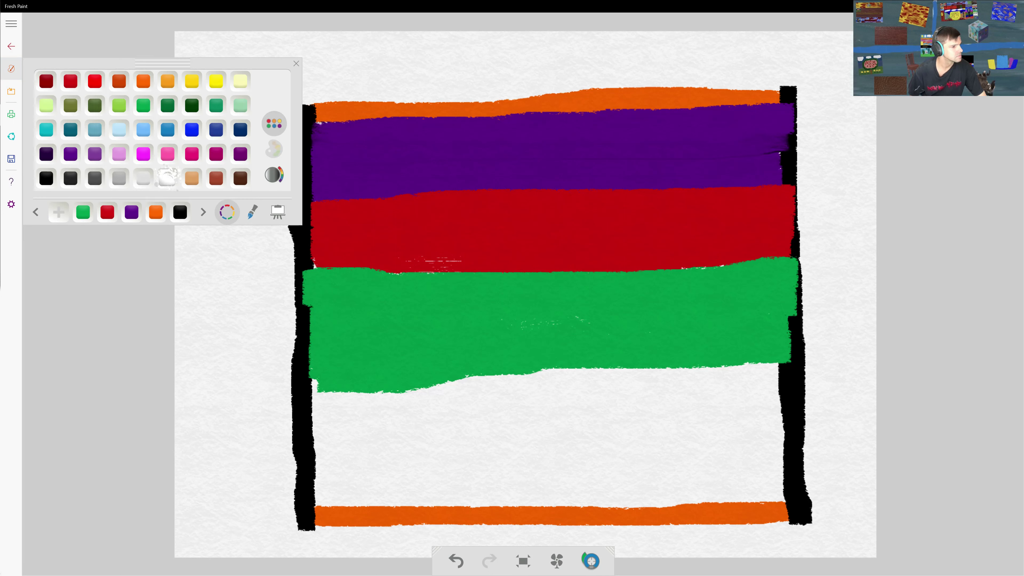
key("Escape")
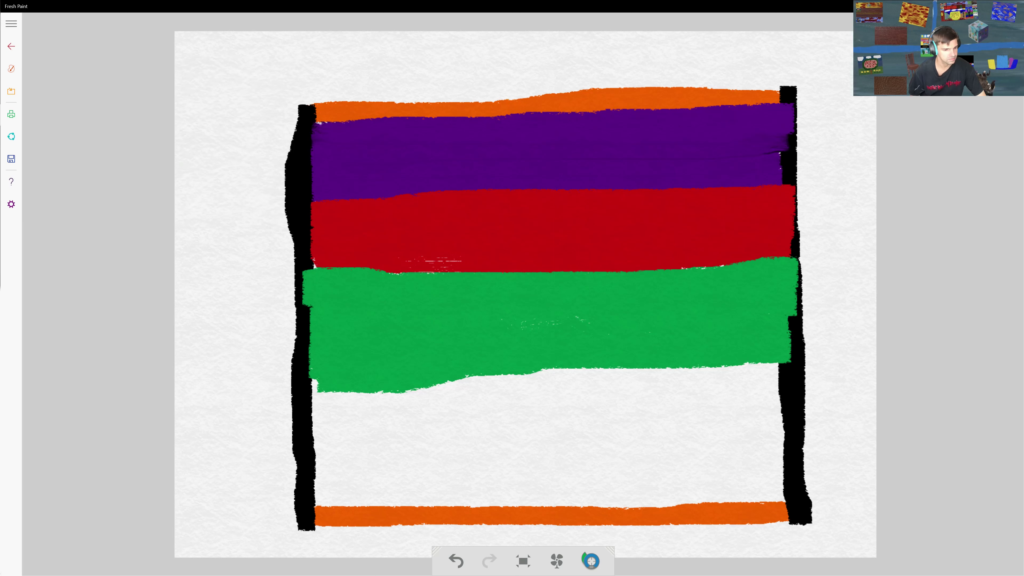
left_click_drag(781, 497, 601, 491)
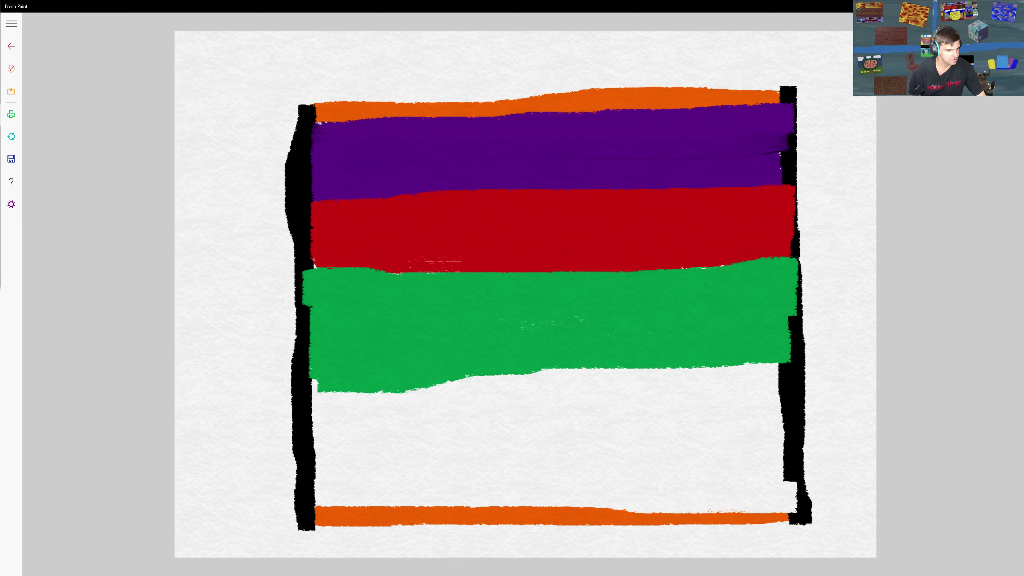
mouse_move(310, 446)
left_mouse_down()
mouse_move(310, 393)
mouse_move(420, 391)
left_mouse_up()
mouse_move(786, 420)
left_mouse_down()
mouse_move(750, 362)
mouse_move(552, 364)
mouse_move(441, 379)
left_mouse_up()
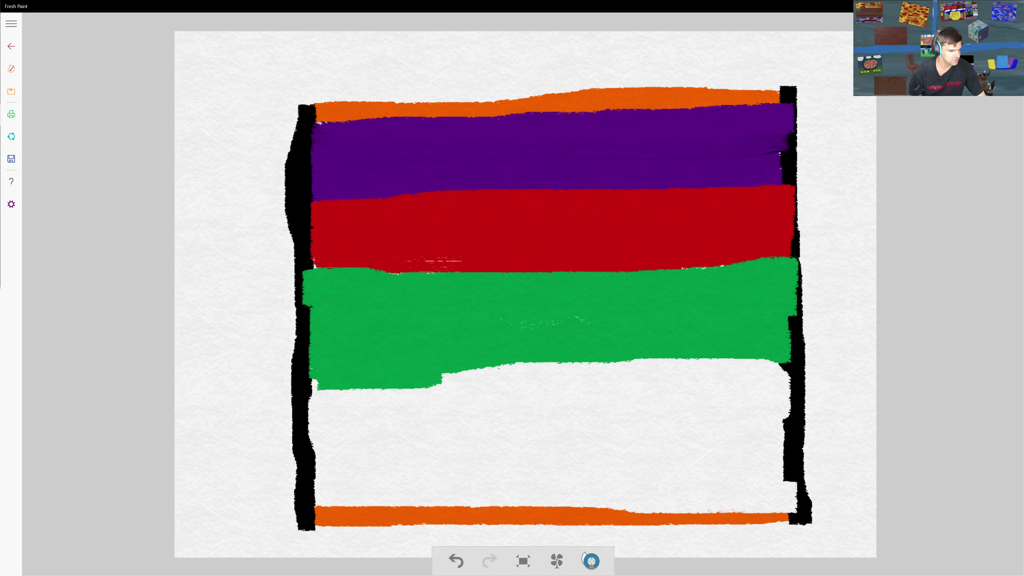
mouse_move(585, 558)
key("ctrl+z")
key("ctrl+y")
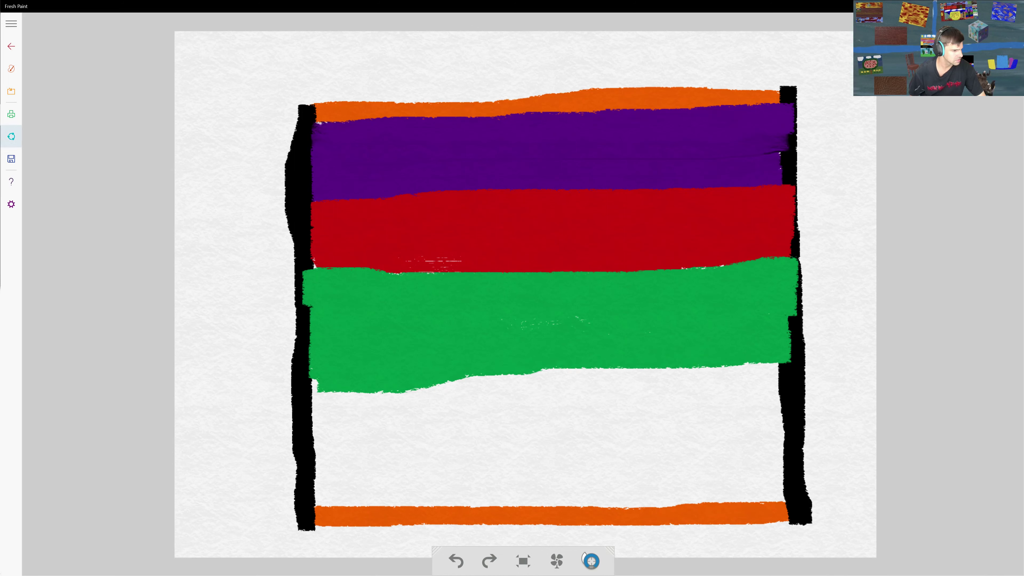
Switch to the large flat brush with greyish blue and paint a wide band filling the frame between the green band and the bottom orange edge
left_click(11, 68)
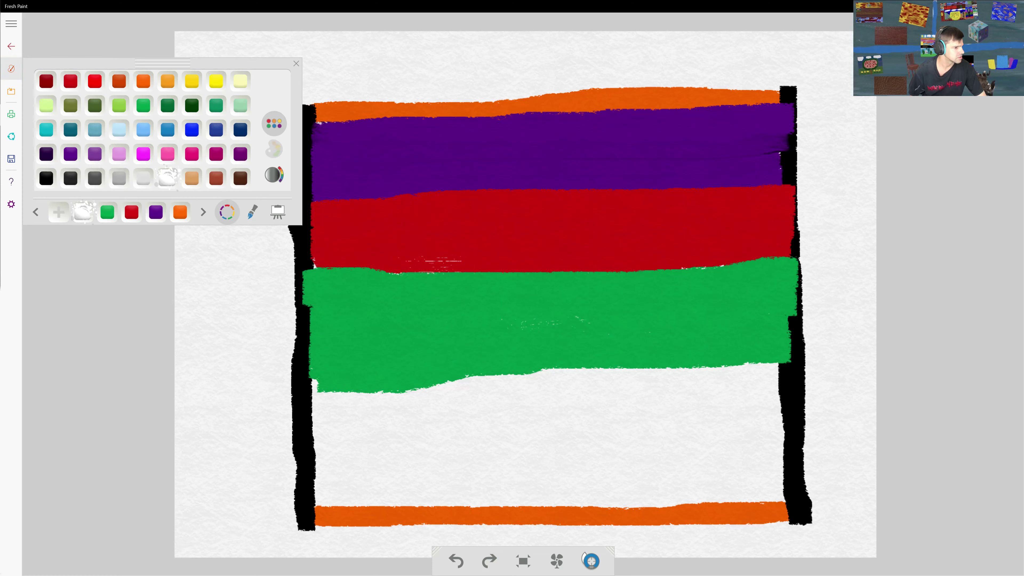
left_click(252, 212)
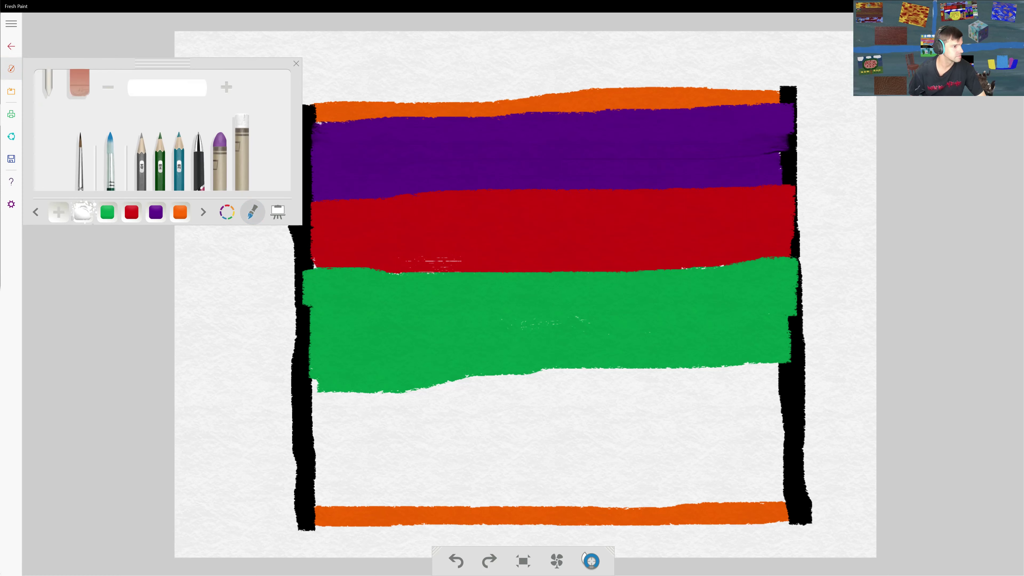
left_click(198, 161)
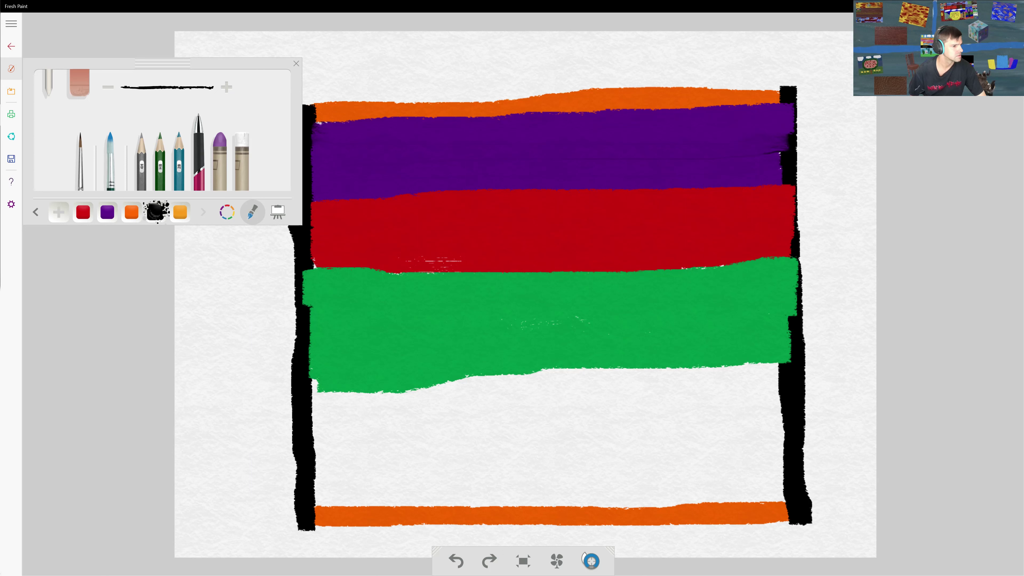
left_click(81, 161)
left_click(178, 158)
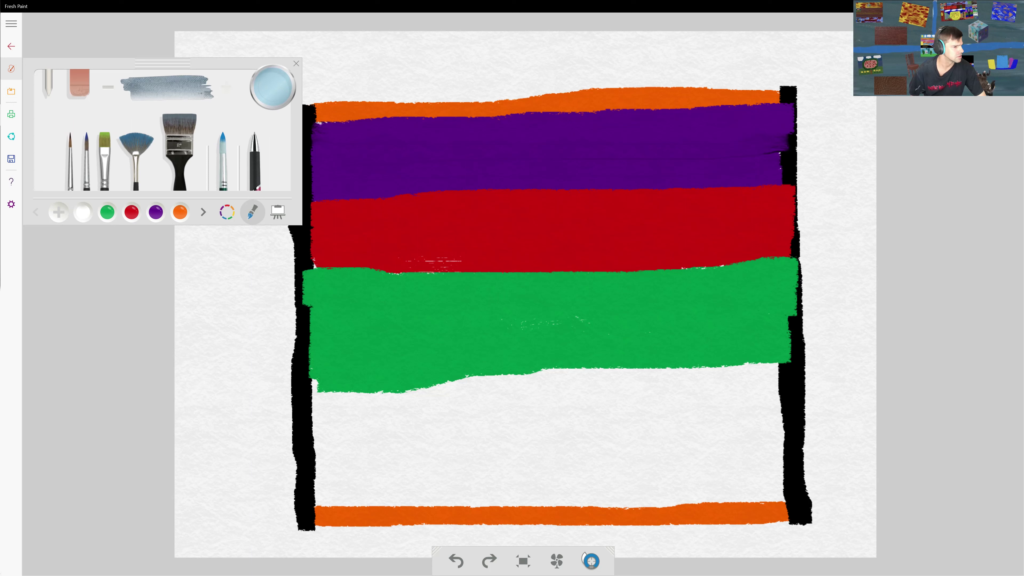
mouse_move(766, 483)
left_mouse_down()
mouse_move(500, 479)
mouse_move(329, 484)
mouse_move(318, 465)
mouse_move(317, 415)
mouse_move(619, 417)
mouse_move(724, 436)
mouse_move(751, 468)
mouse_move(346, 450)
left_mouse_up()
mouse_move(346, 391)
left_mouse_down()
mouse_move(765, 389)
mouse_move(750, 363)
left_mouse_up()
mouse_move(765, 421)
left_mouse_down()
mouse_move(775, 478)
mouse_move(790, 478)
mouse_move(784, 417)
left_mouse_up()
mouse_move(701, 433)
left_mouse_down()
mouse_move(522, 430)
mouse_move(701, 403)
mouse_move(604, 394)
mouse_move(485, 403)
mouse_move(570, 372)
left_mouse_up()
left_click_drag(665, 496, 401, 494)
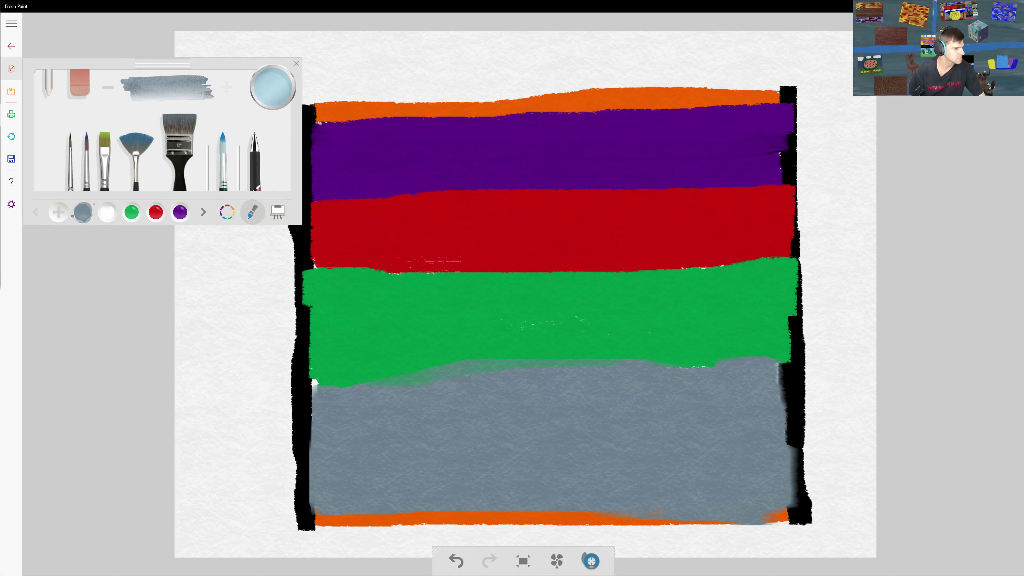
Rinse the brush, switch back to the thick stick tool in black, and repaint both vertical sides of the frame
left_click(272, 87)
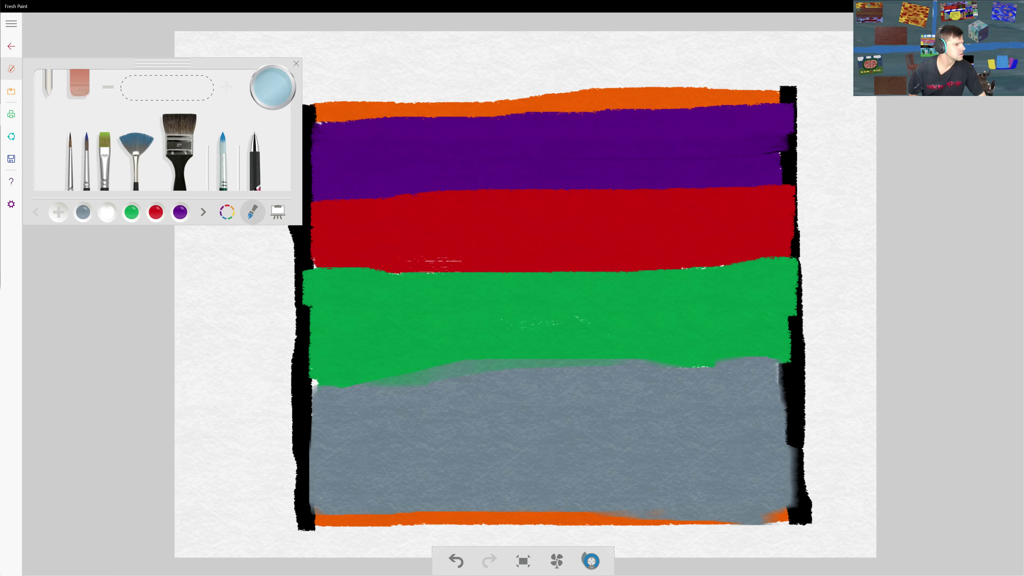
left_click(296, 63)
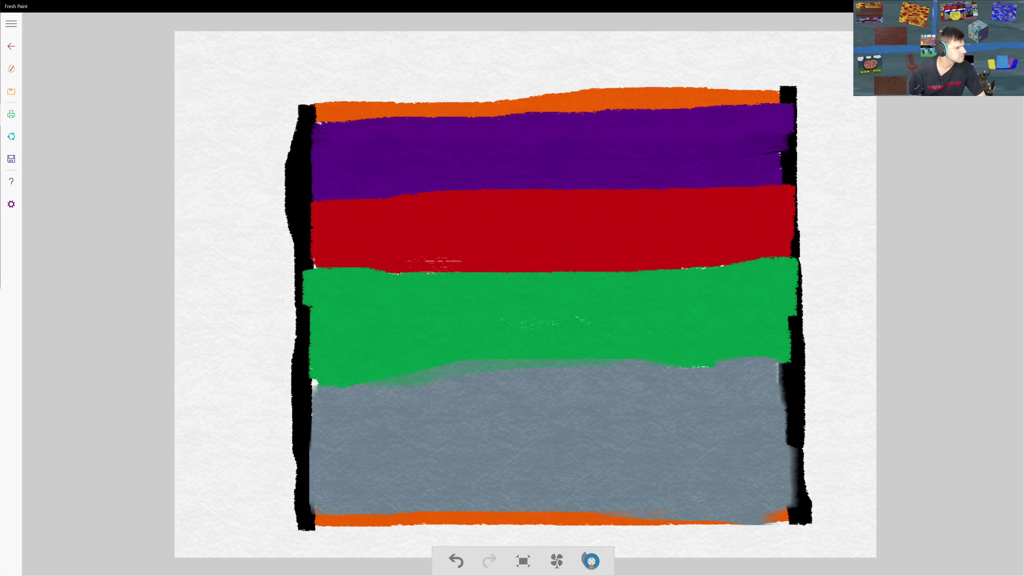
left_click(11, 69)
left_click(254, 160)
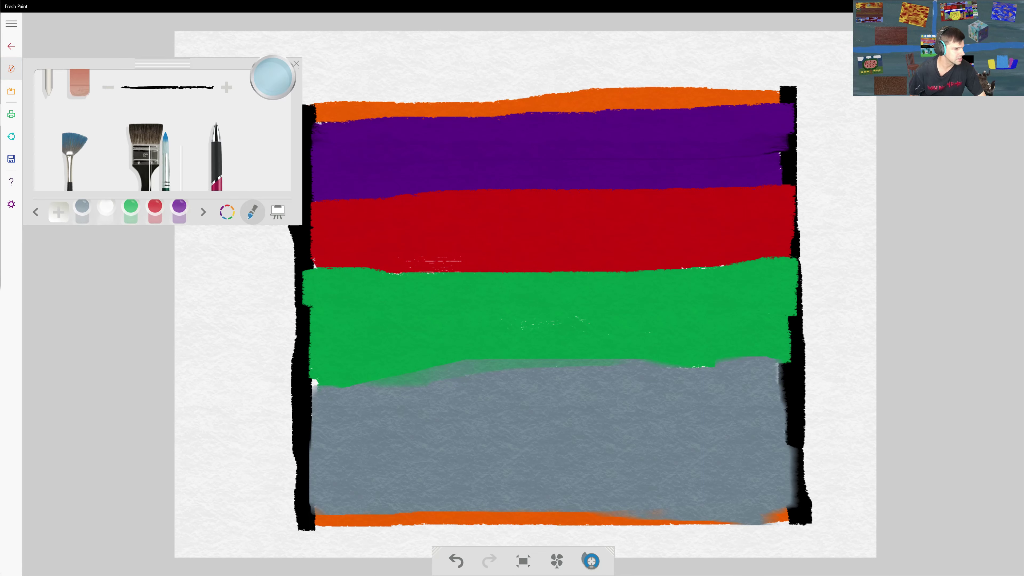
left_click(255, 155)
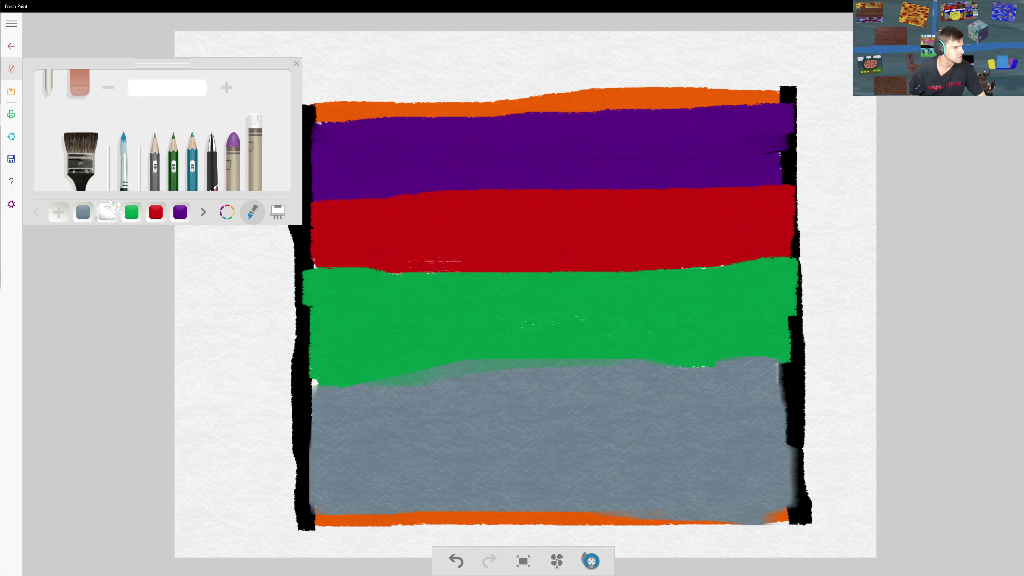
left_click(226, 212)
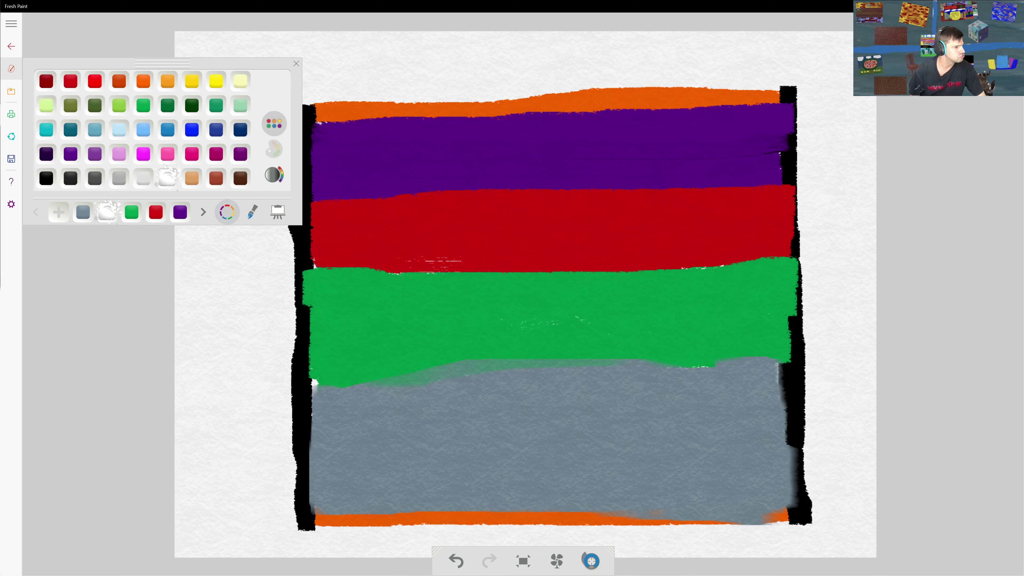
left_click(46, 178)
key("Escape")
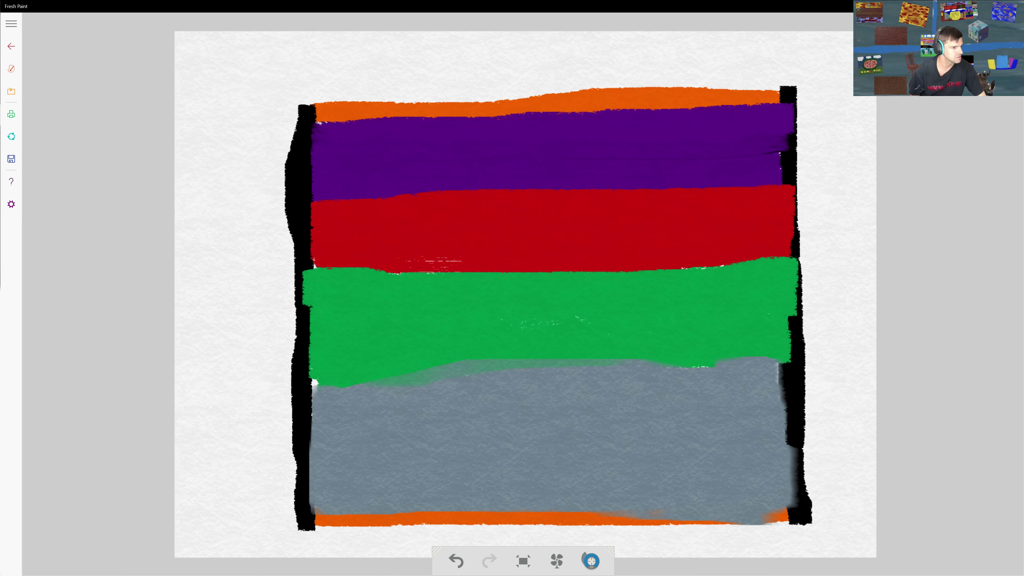
left_click_drag(788, 81, 804, 529)
left_click_drag(306, 532, 310, 204)
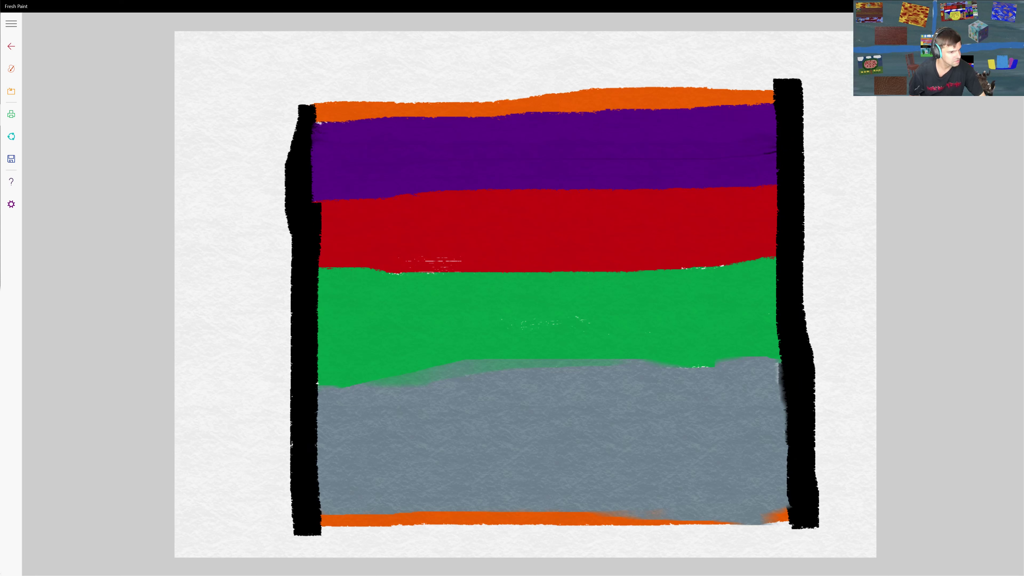
mouse_move(298, 169)
left_mouse_down()
mouse_move(291, 117)
mouse_move(300, 99)
left_mouse_up()
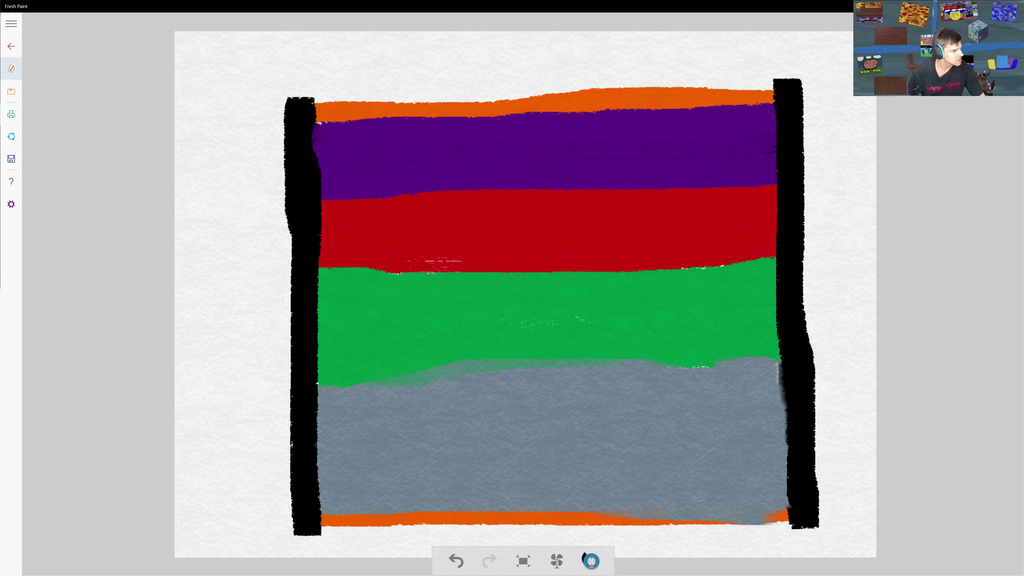
Repaint the frame's top and bottom edges in orange, and fill the white gaps near the red band's lower edge with the second red
left_click(11, 69)
left_click(125, 201)
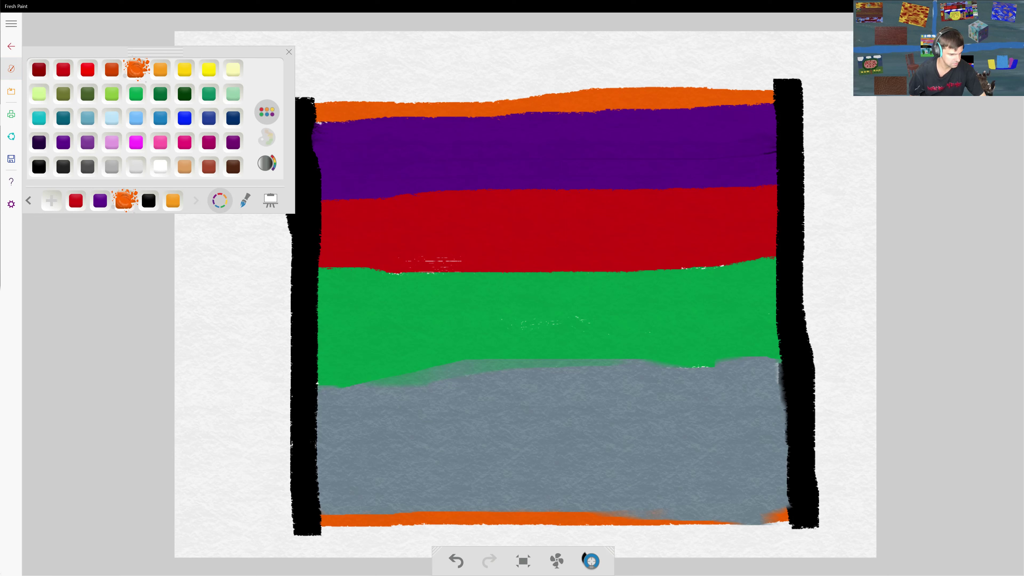
left_click_drag(796, 93, 306, 114)
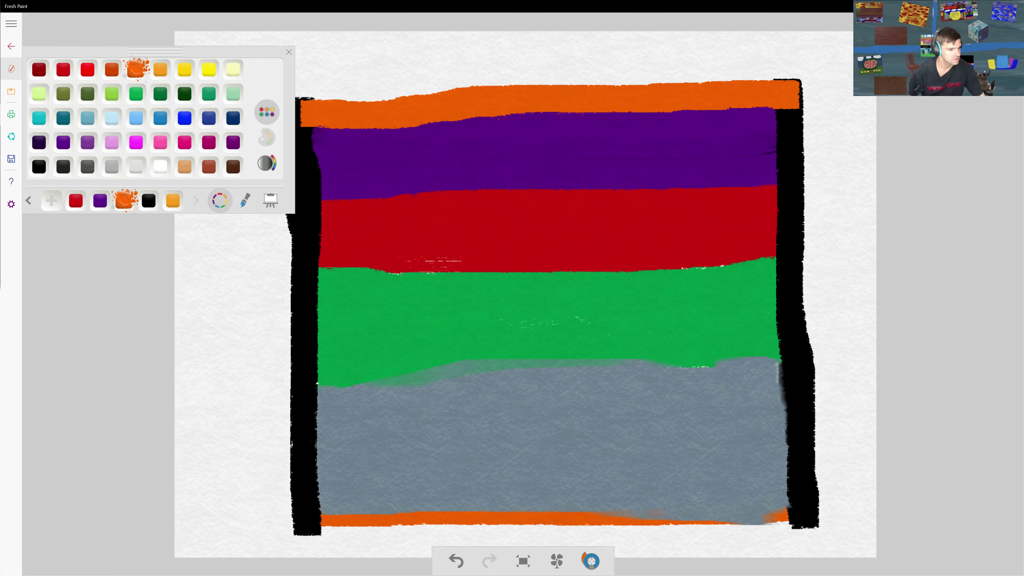
left_click_drag(309, 522, 801, 524)
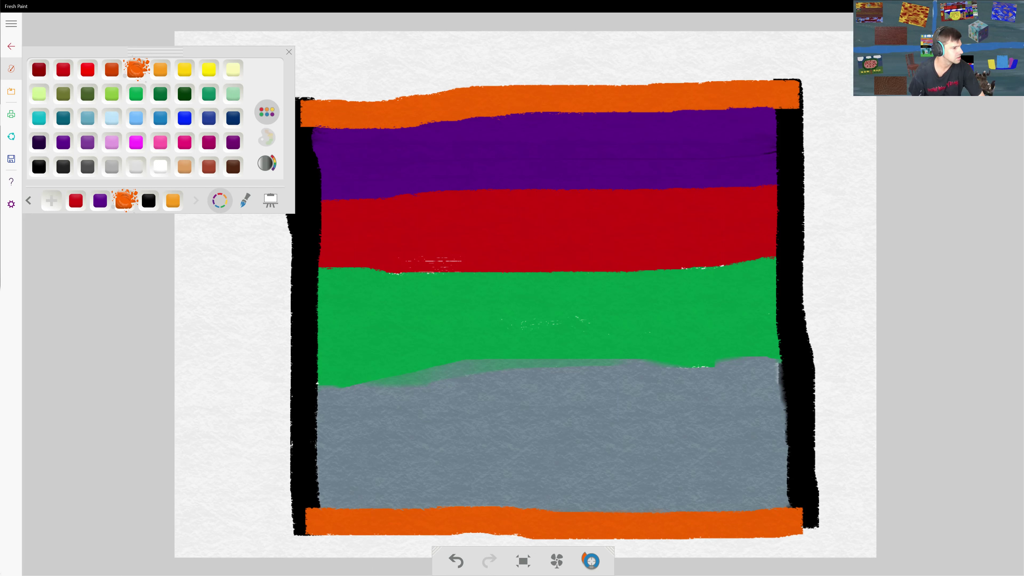
left_click(76, 200)
left_click_drag(468, 262, 433, 264)
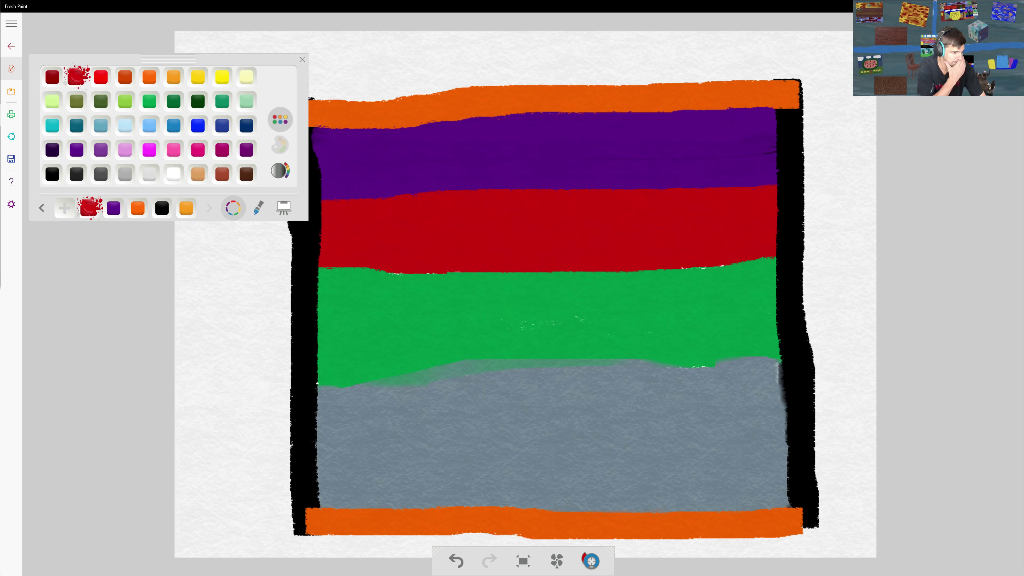
Import the eye picture from the Bloodycord Studio's folder on the Desktop onto the painting
left_click(11, 91)
left_click(94, 129)
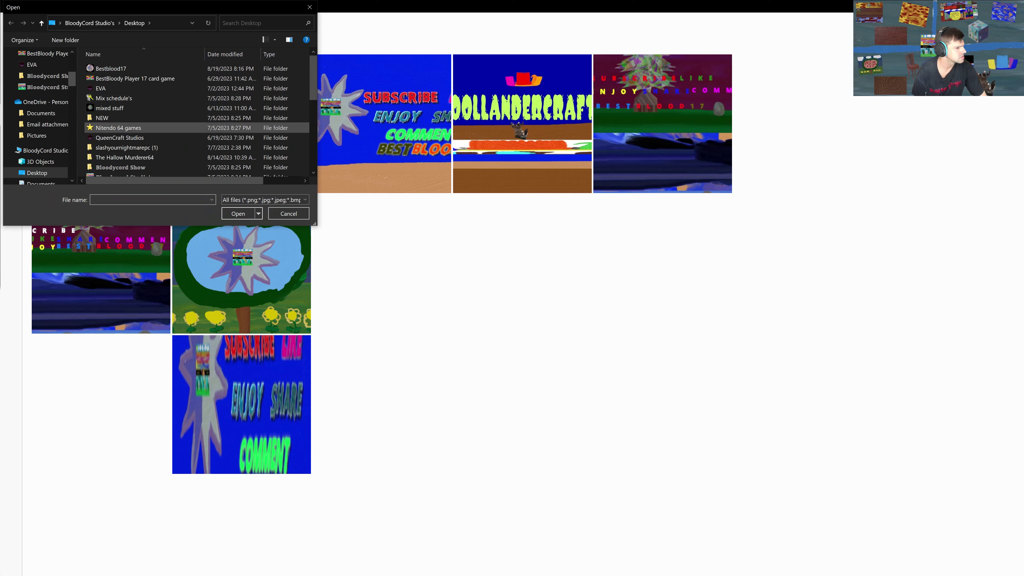
scroll(197, 161, "down", 2)
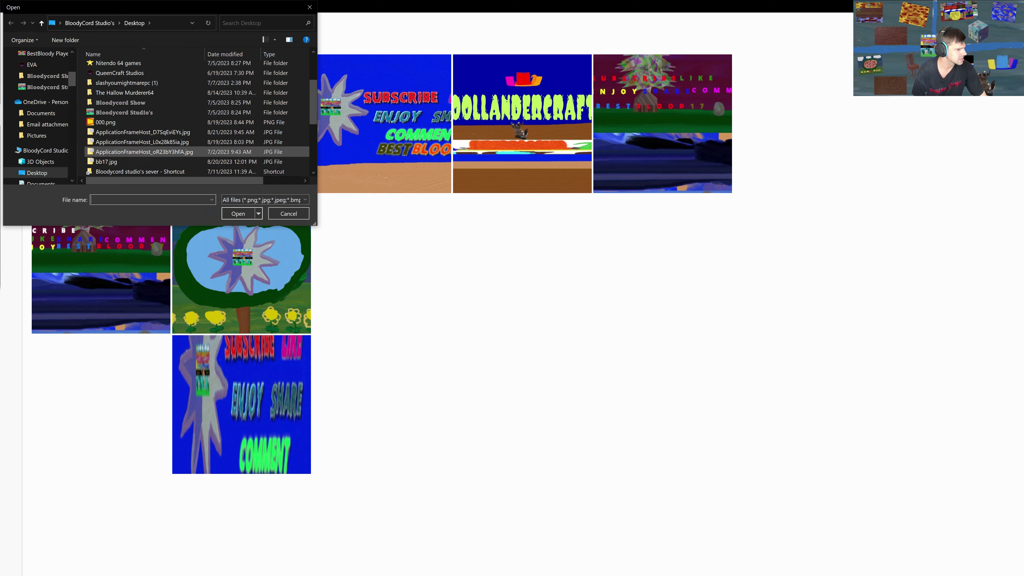
left_click(124, 112)
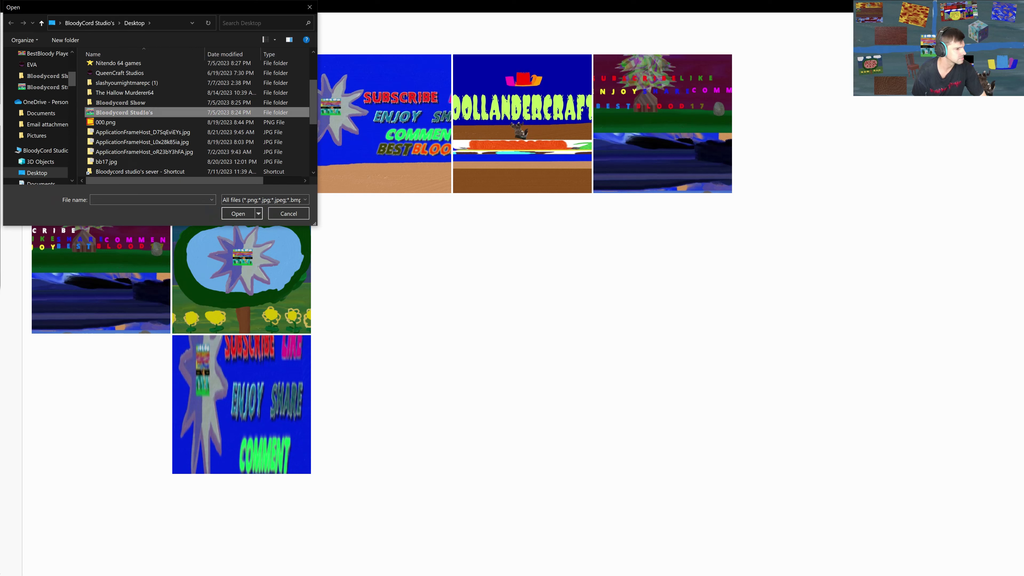
double_click(124, 113)
scroll(137, 103, "down", 1)
scroll(137, 102, "down", 8)
scroll(137, 102, "down", 1)
double_click(133, 73)
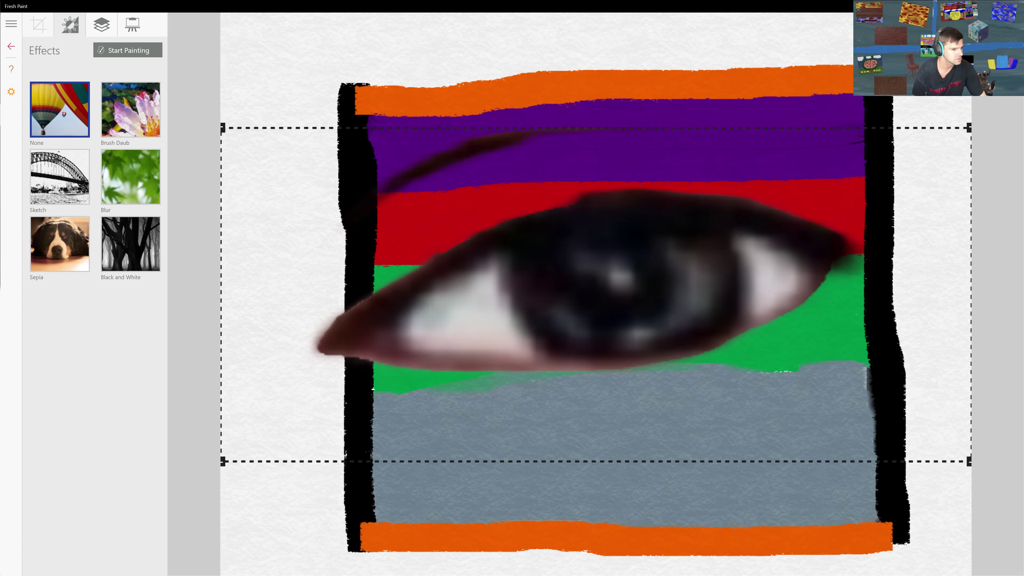